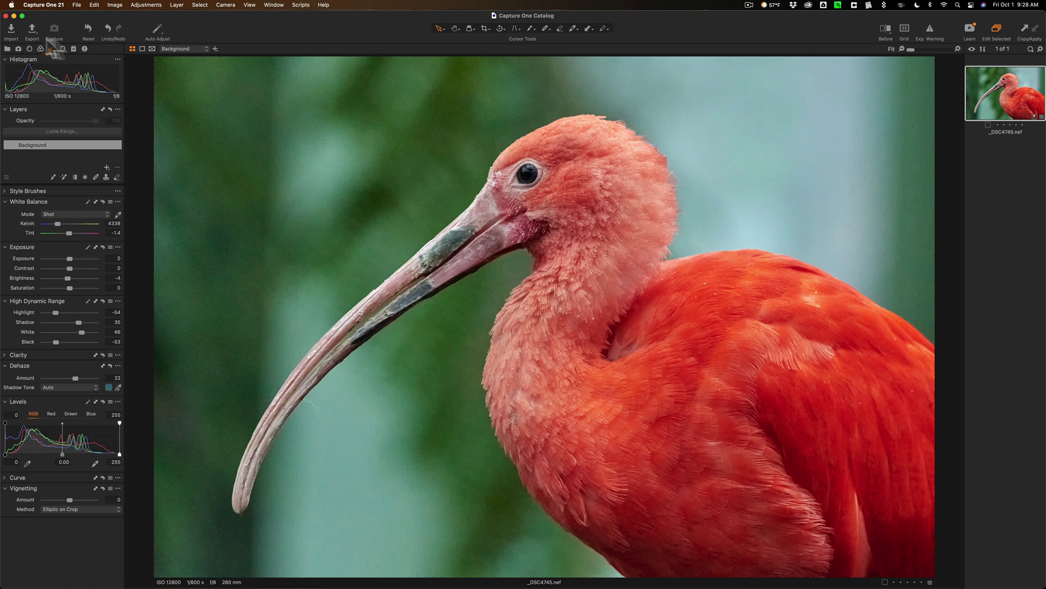
Step: Add an Export tool tab and widen the left panel to show its recipe settings
{"action": "right_click", "coordinate": [98, 47]}
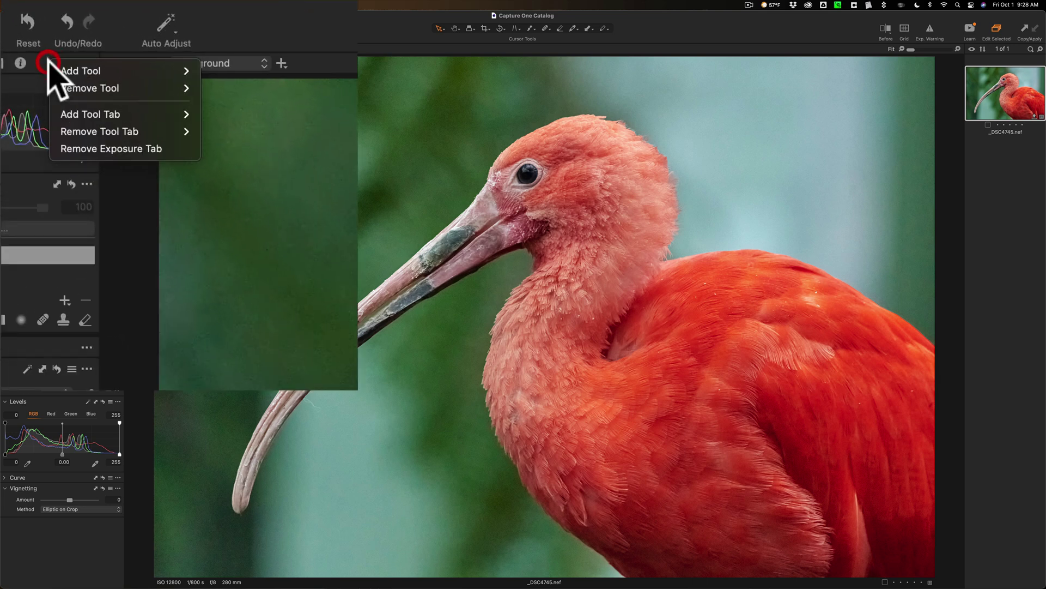
{"action": "mouse_move", "coordinate": [112, 114]}
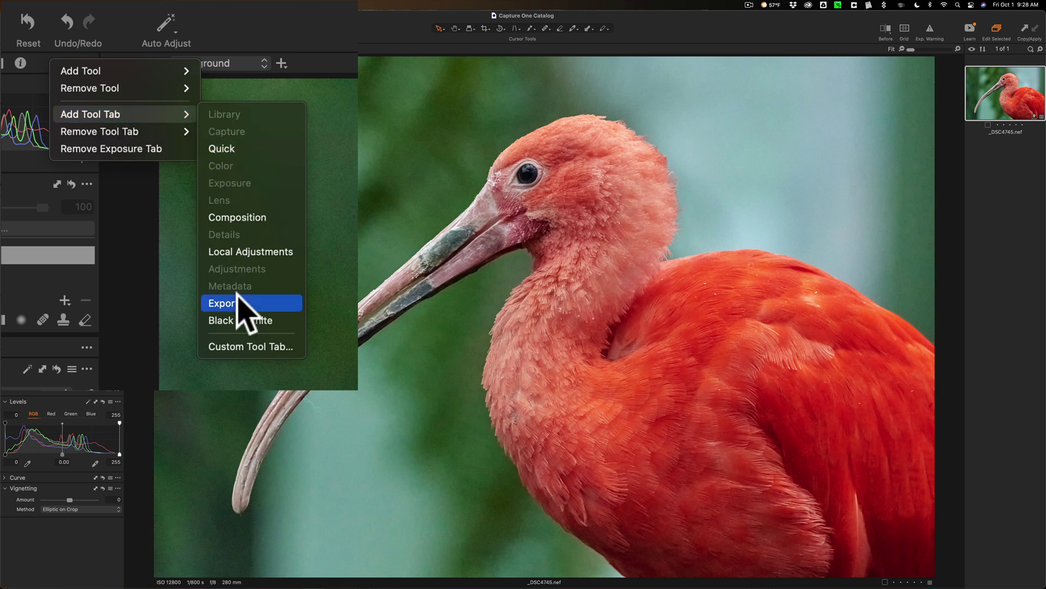
{"action": "left_click", "coordinate": [192, 164]}
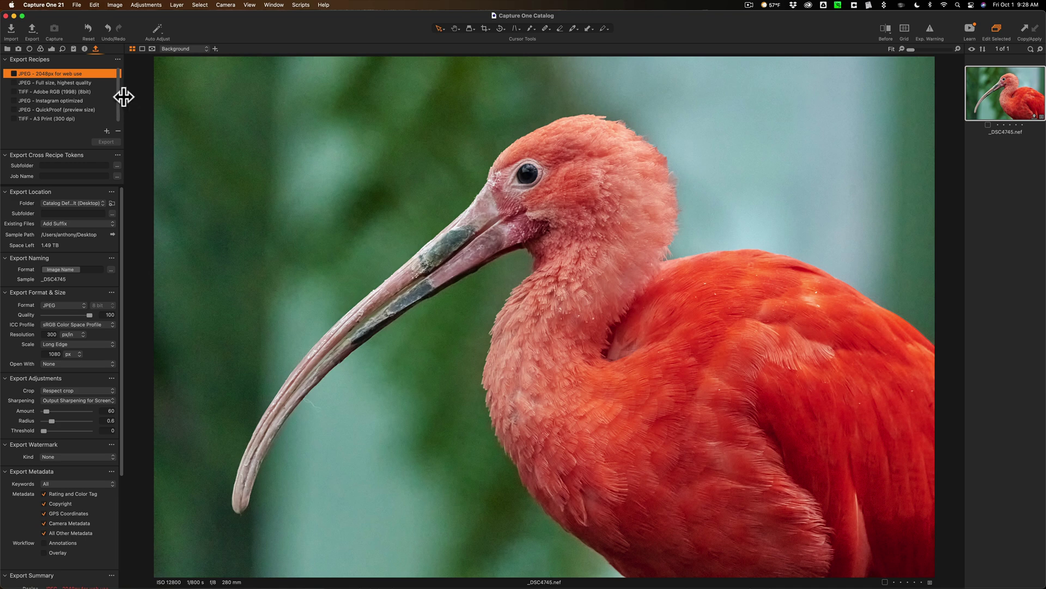
{"action": "left_click_drag", "start_coordinate": [124, 97], "coordinate": [195, 100]}
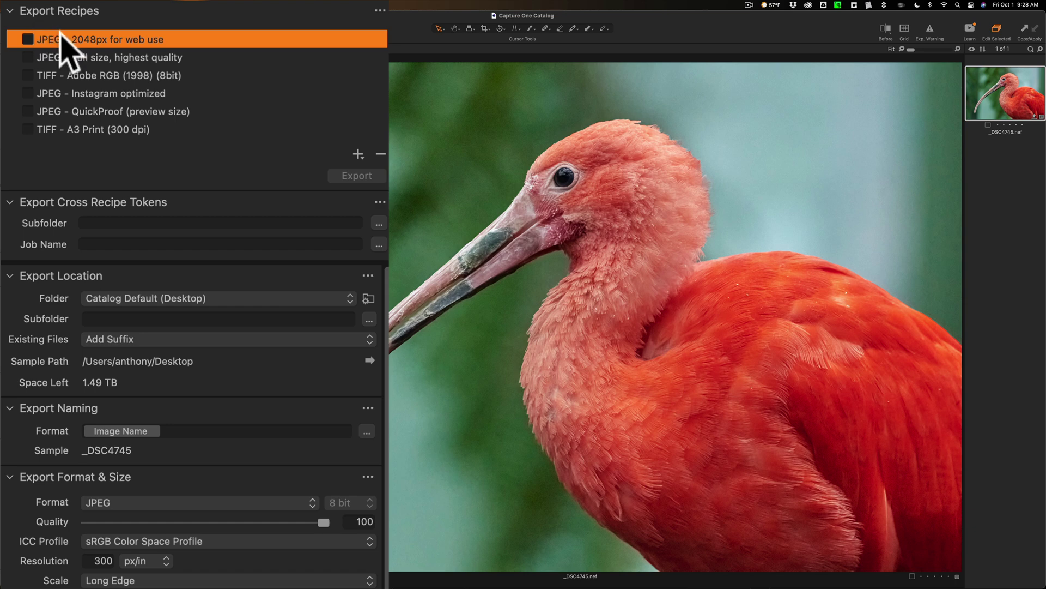
Step: Tick JPEG - Instagram optimized as the only recipe, unticking 2048px web and TIFF Adobe RGB
{"action": "double_click", "coordinate": [96, 39]}
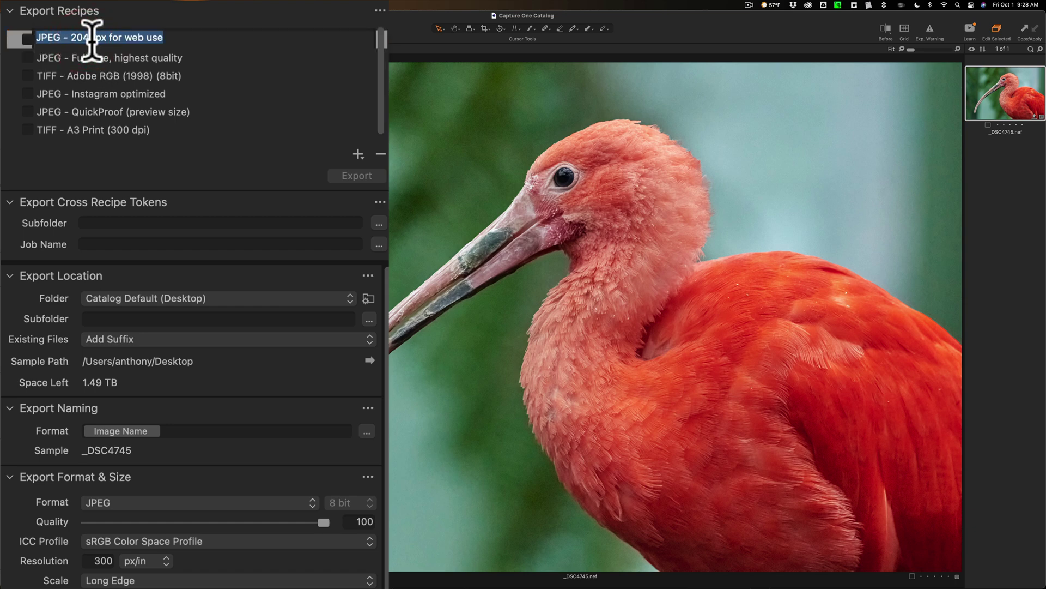
{"action": "left_click", "coordinate": [27, 39]}
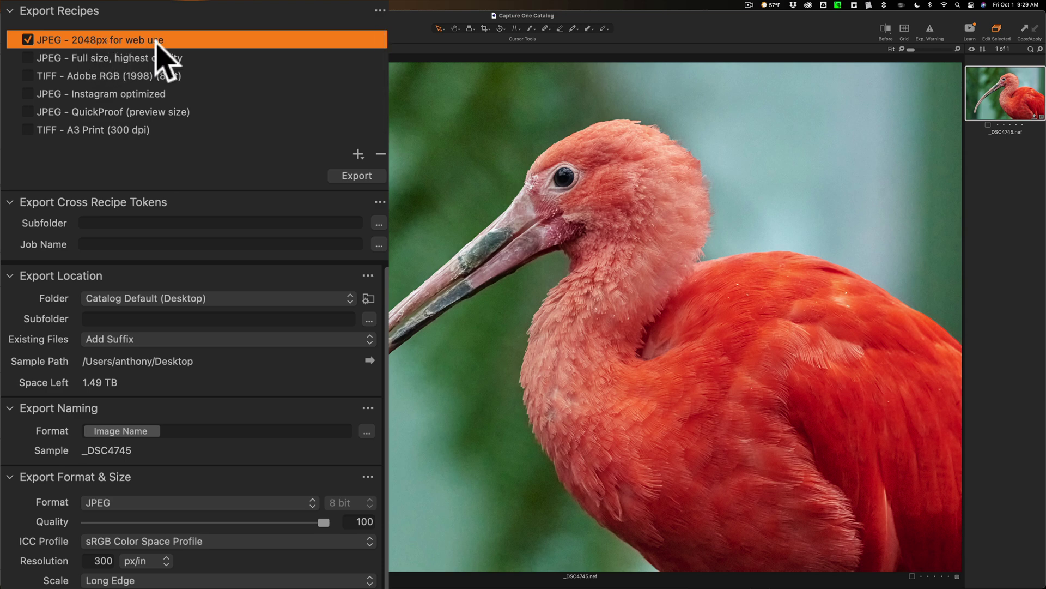
{"action": "left_click", "coordinate": [27, 75]}
{"action": "left_click", "coordinate": [27, 76]}
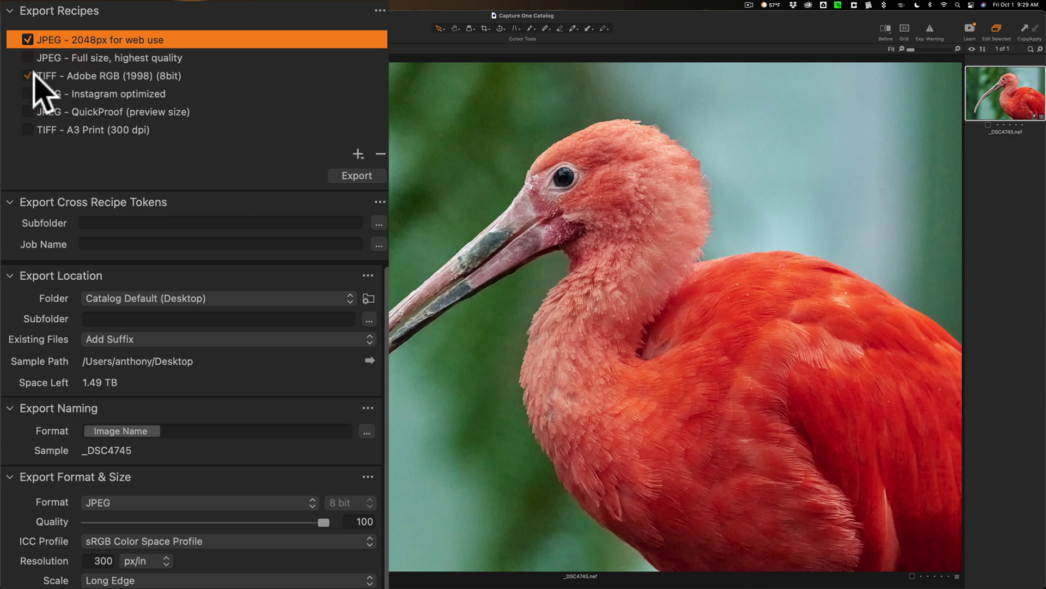
{"action": "left_click", "coordinate": [94, 94]}
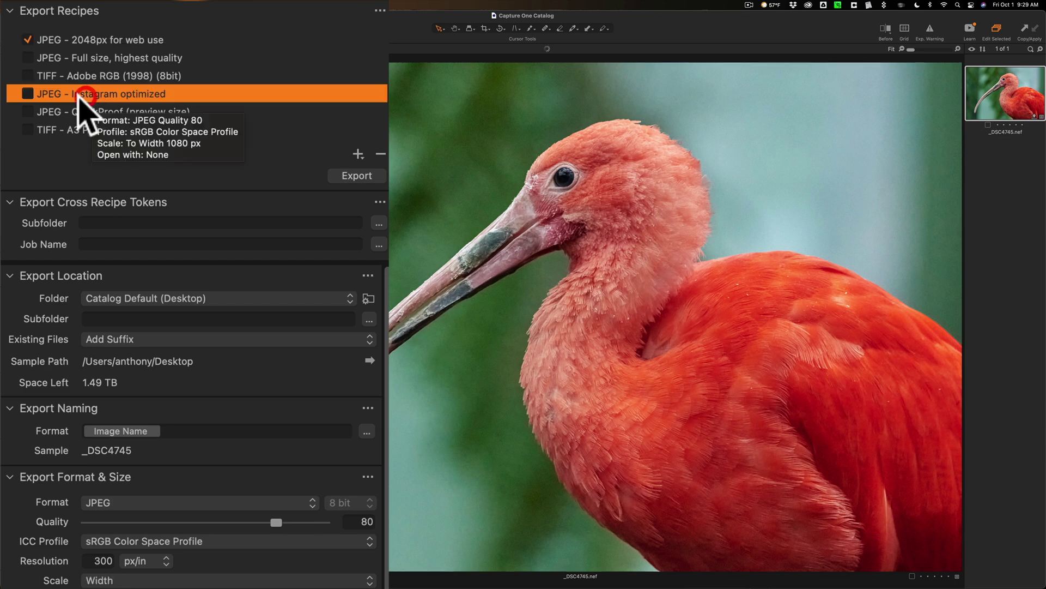
{"action": "left_click", "coordinate": [27, 93]}
{"action": "left_click", "coordinate": [26, 40]}
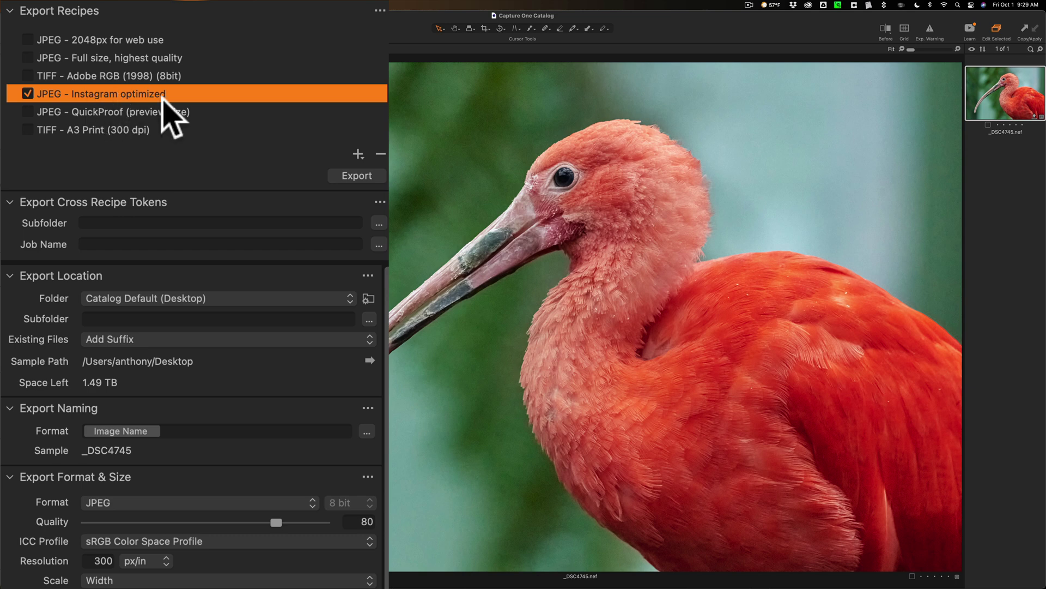
{"action": "mouse_move", "coordinate": [167, 97]}
{"action": "left_click", "coordinate": [164, 339]}
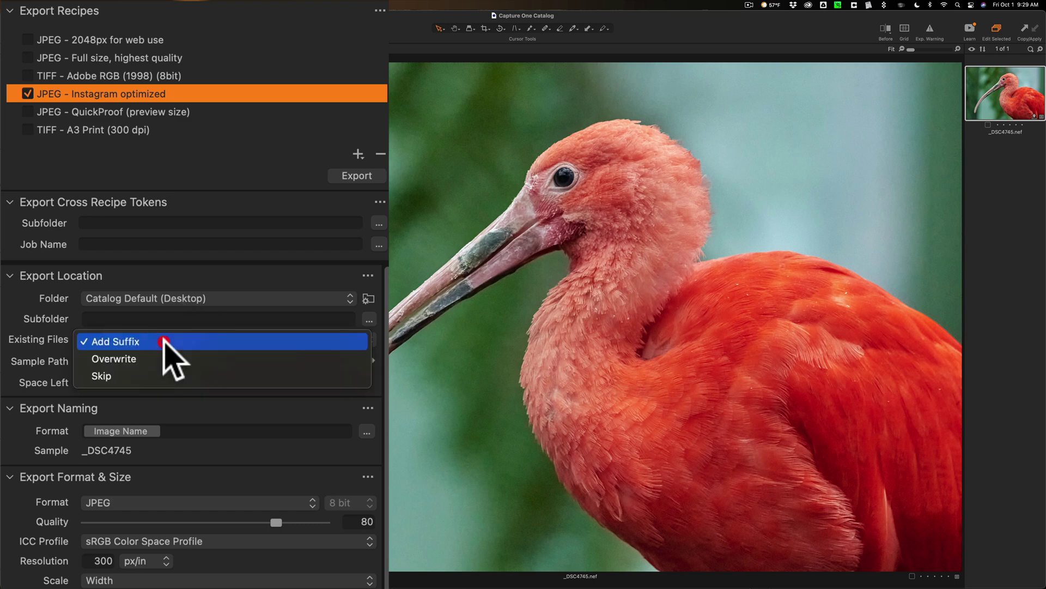
{"action": "left_click", "coordinate": [175, 340]}
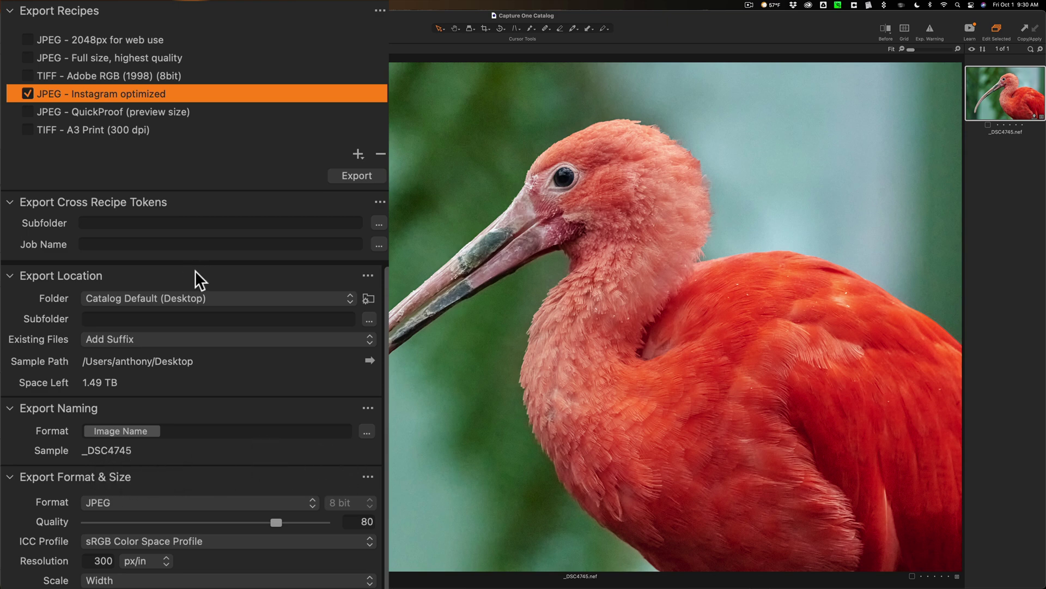
{"action": "left_click", "coordinate": [367, 431]}
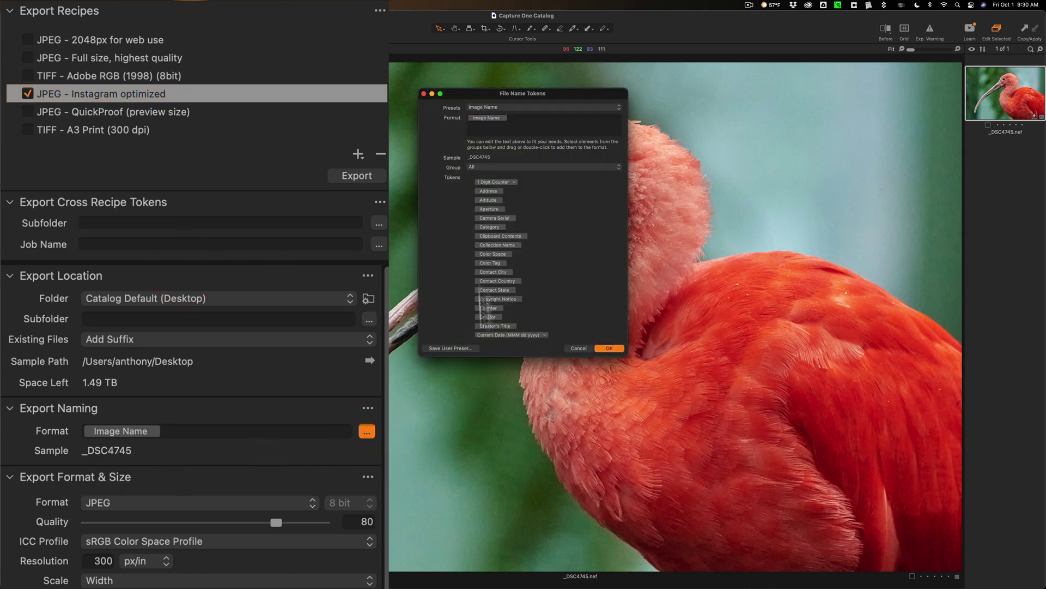
{"action": "left_click", "coordinate": [578, 345]}
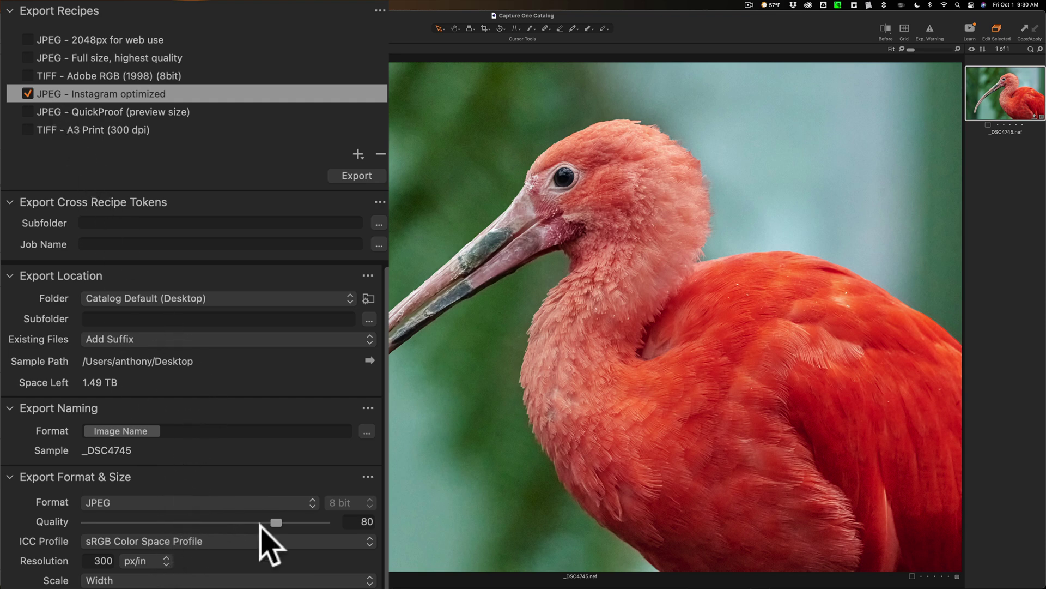
Step: Raise the Instagram recipe's JPEG quality from 80 to 100, keeping the sRGB profile
{"action": "left_click_drag", "start_coordinate": [276, 522], "coordinate": [351, 521]}
{"action": "left_click", "coordinate": [205, 541]}
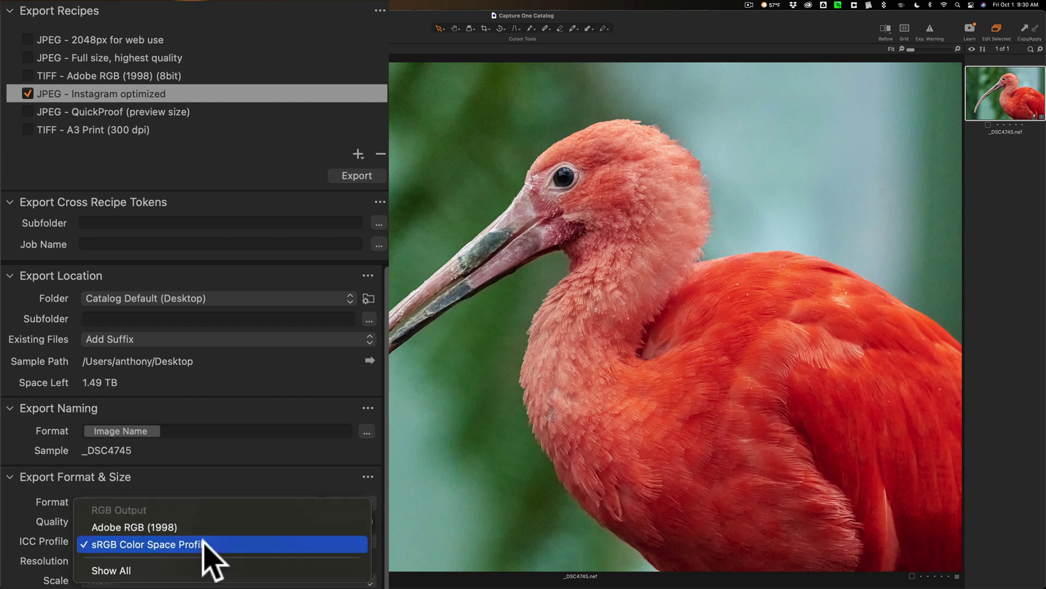
{"action": "left_click", "coordinate": [199, 540]}
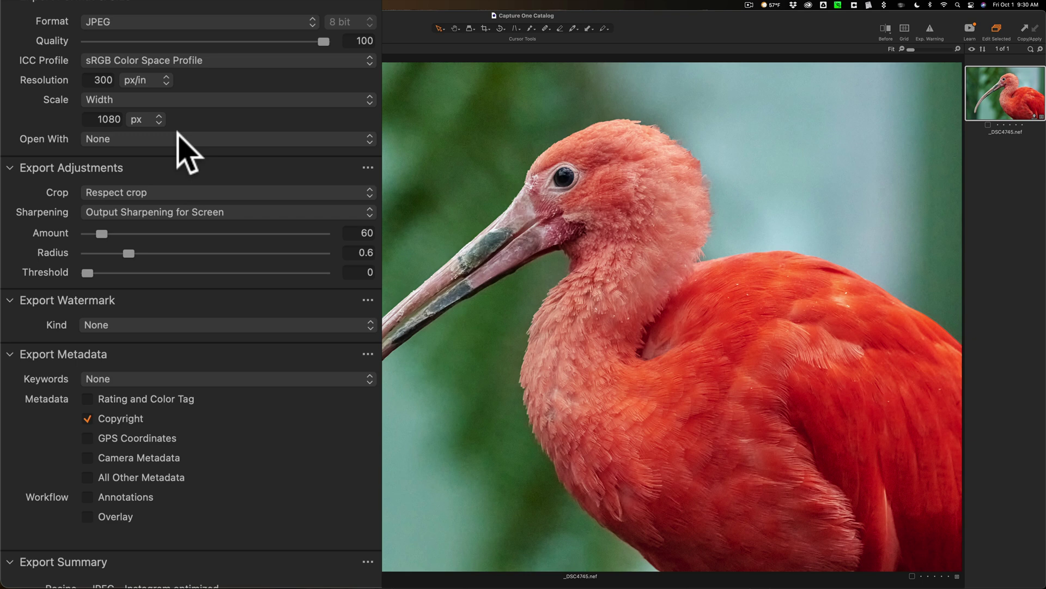
Step: Keep Open With None and Respect crop, and set sharpening to No Output Sharpening
{"action": "left_click", "coordinate": [184, 143]}
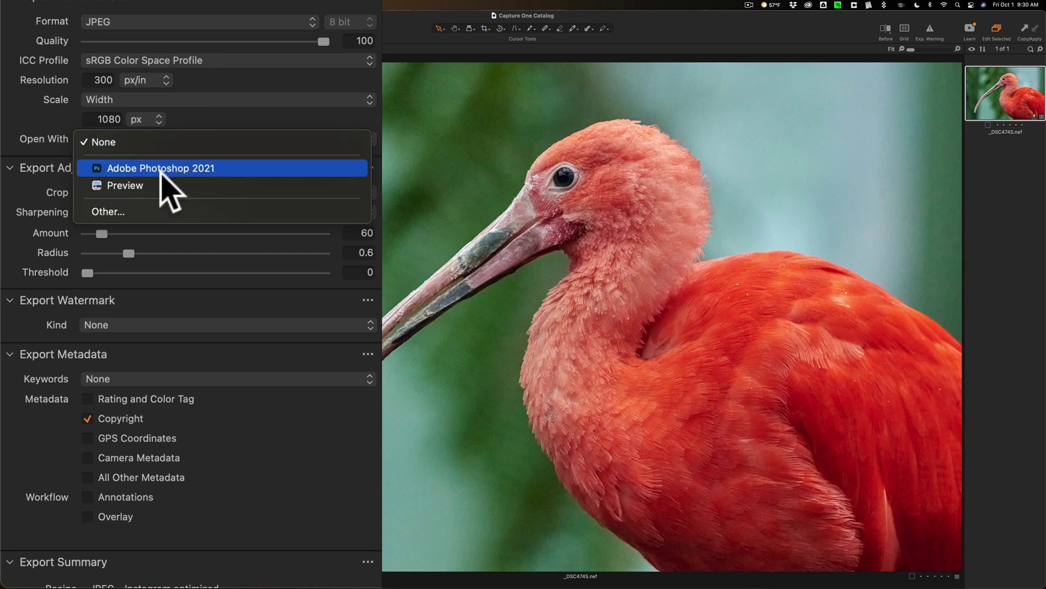
{"action": "left_click", "coordinate": [182, 140]}
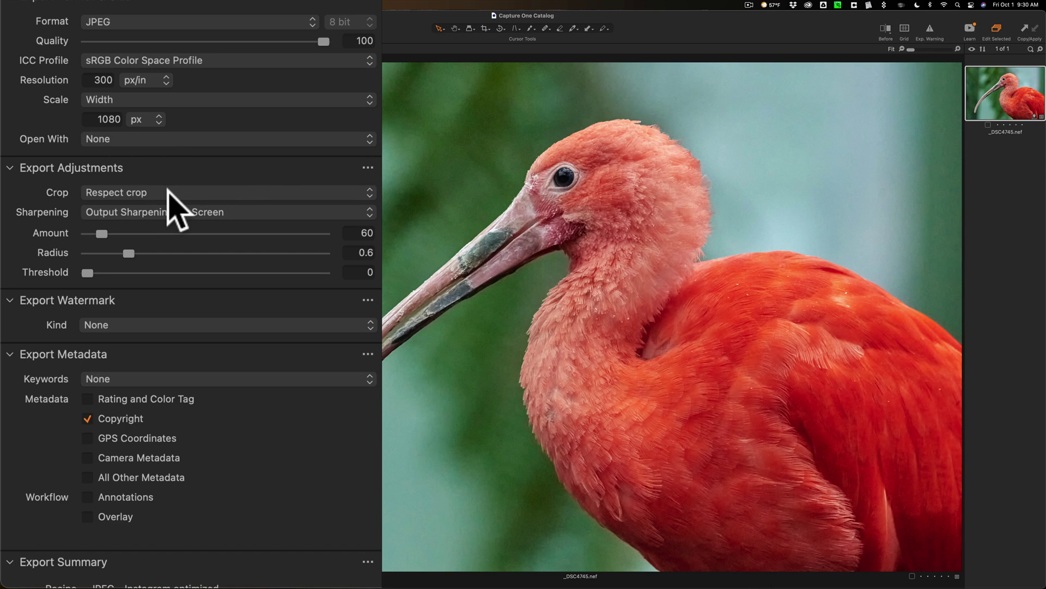
{"action": "left_click", "coordinate": [174, 192]}
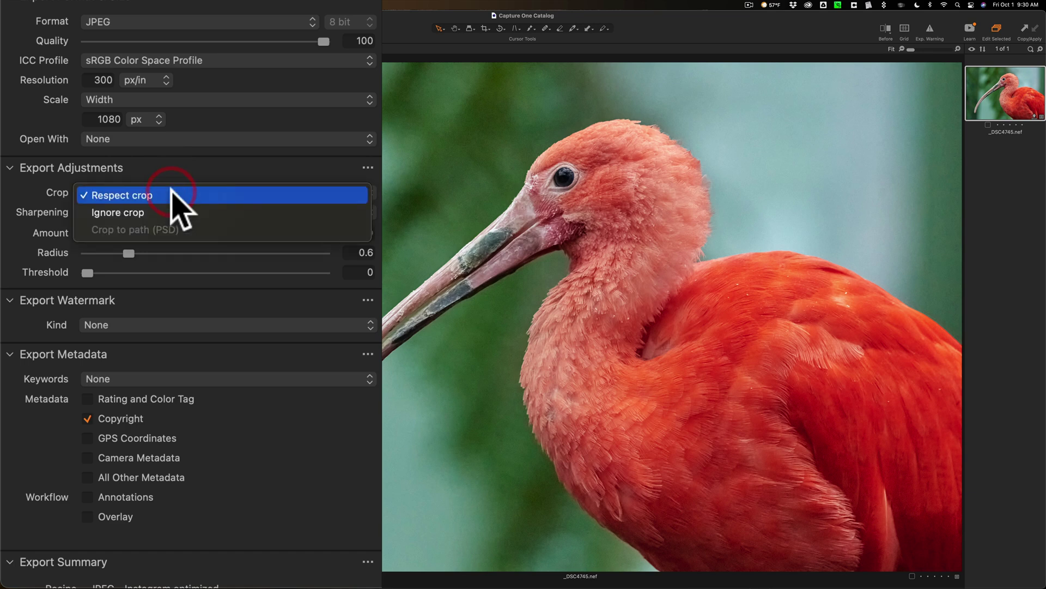
{"action": "left_click", "coordinate": [174, 194]}
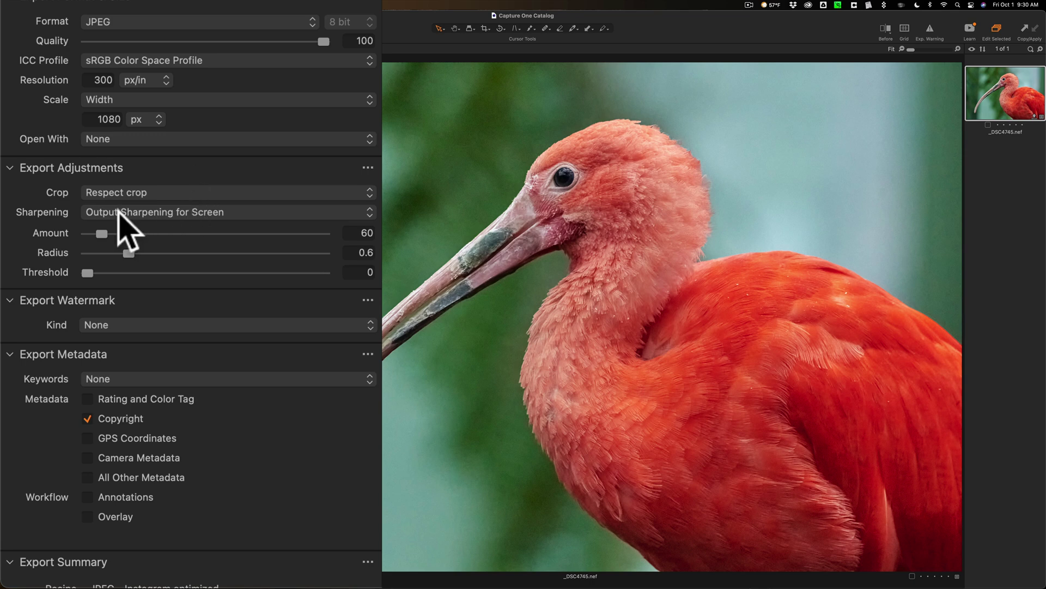
{"action": "left_click", "coordinate": [204, 214]}
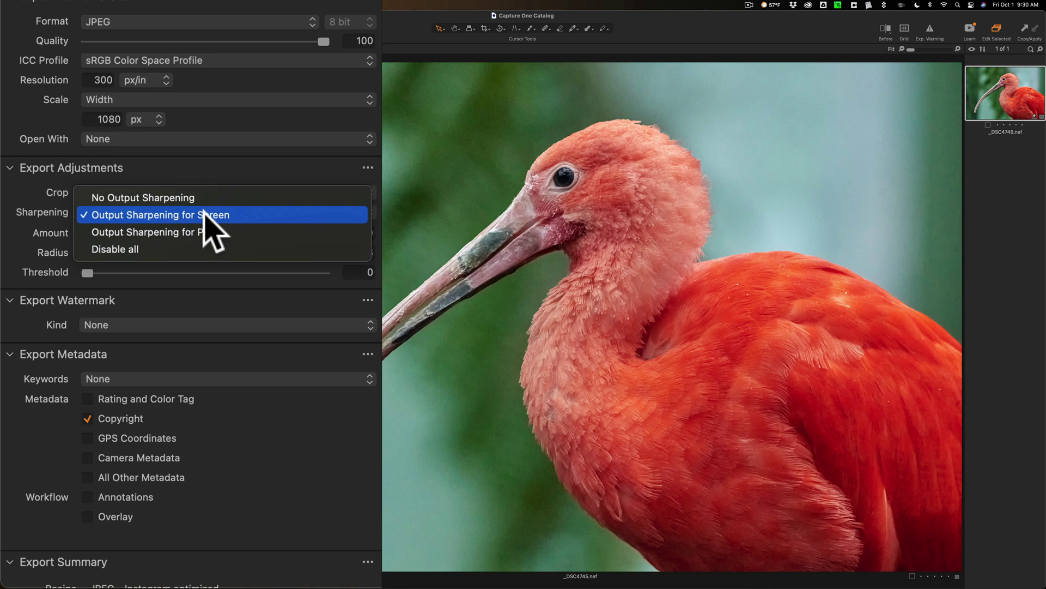
{"action": "left_click", "coordinate": [202, 199]}
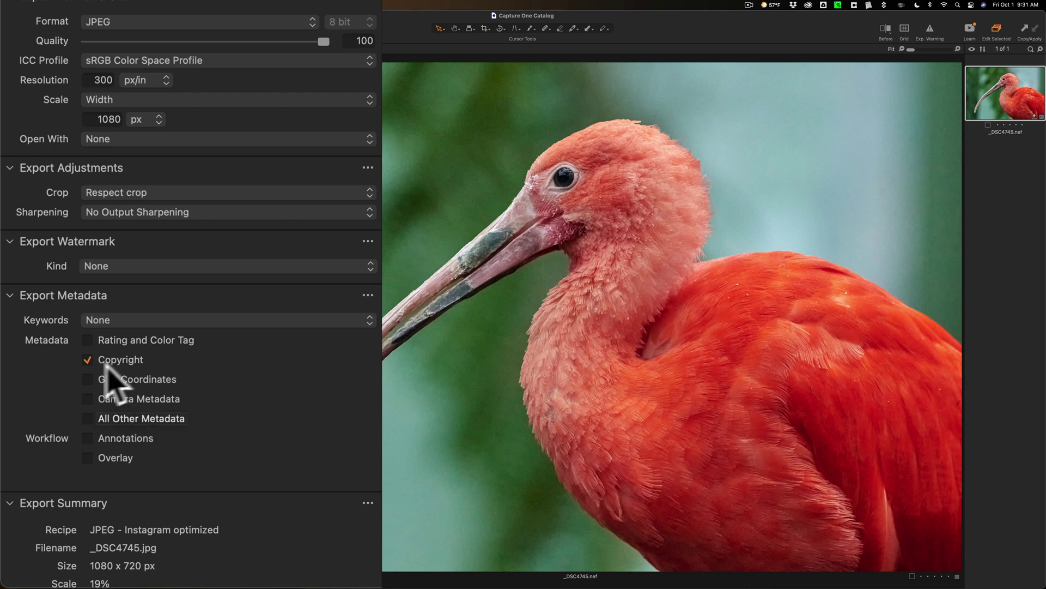
Step: Review the Export Summary and export _DSC4745 with the Instagram optimized recipe
{"action": "scroll", "coordinate": [124, 360], "scroll_direction": "down", "scroll_amount": 10}
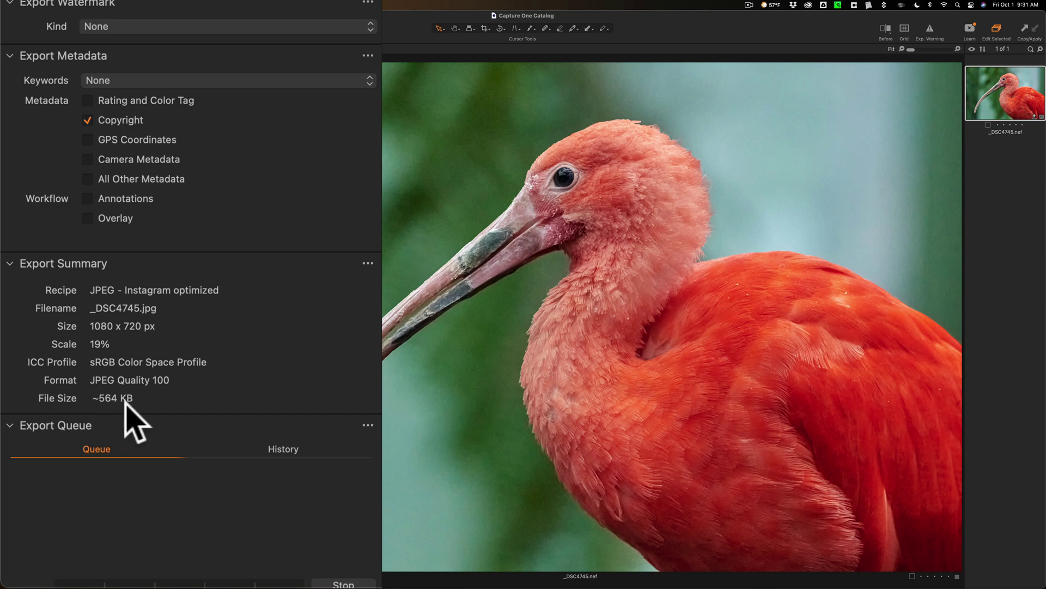
{"action": "scroll", "coordinate": [124, 402], "scroll_direction": "down", "scroll_amount": 1}
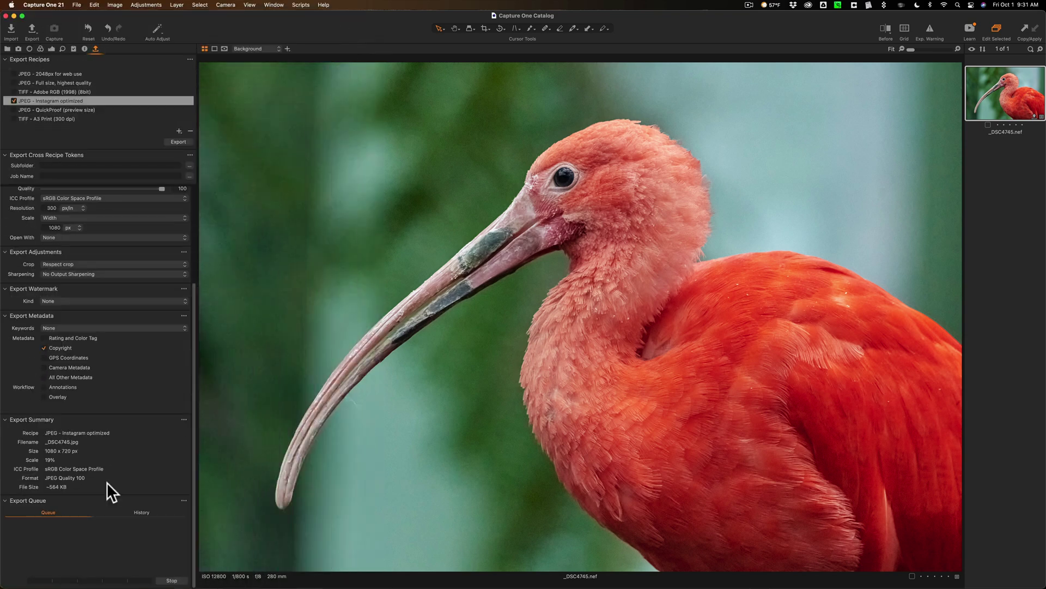
{"action": "scroll", "coordinate": [106, 481], "scroll_direction": "up", "scroll_amount": 10}
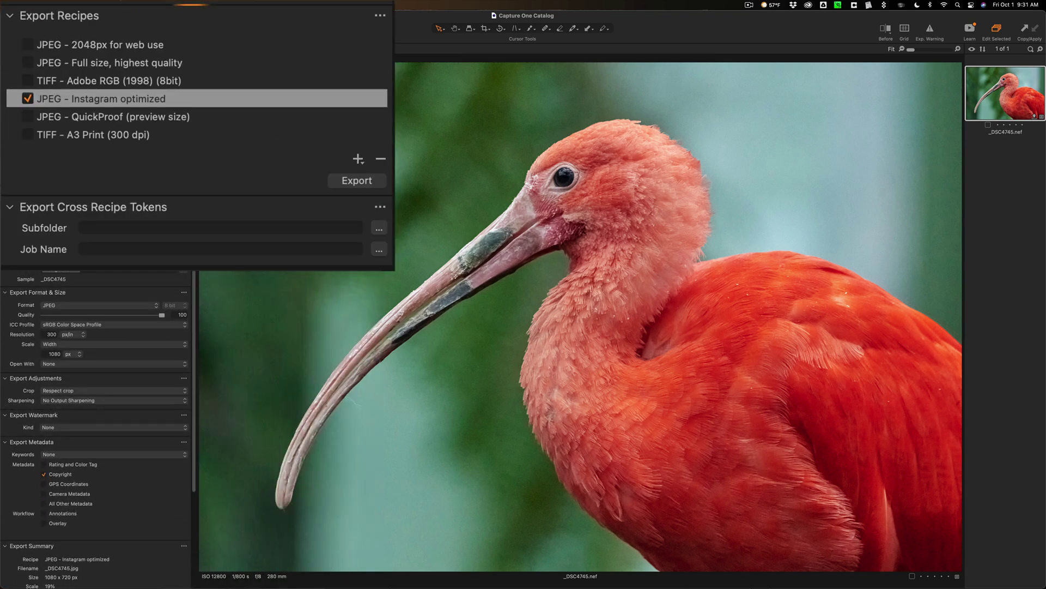
{"action": "left_click", "coordinate": [369, 177]}
{"action": "left_click", "coordinate": [357, 181]}
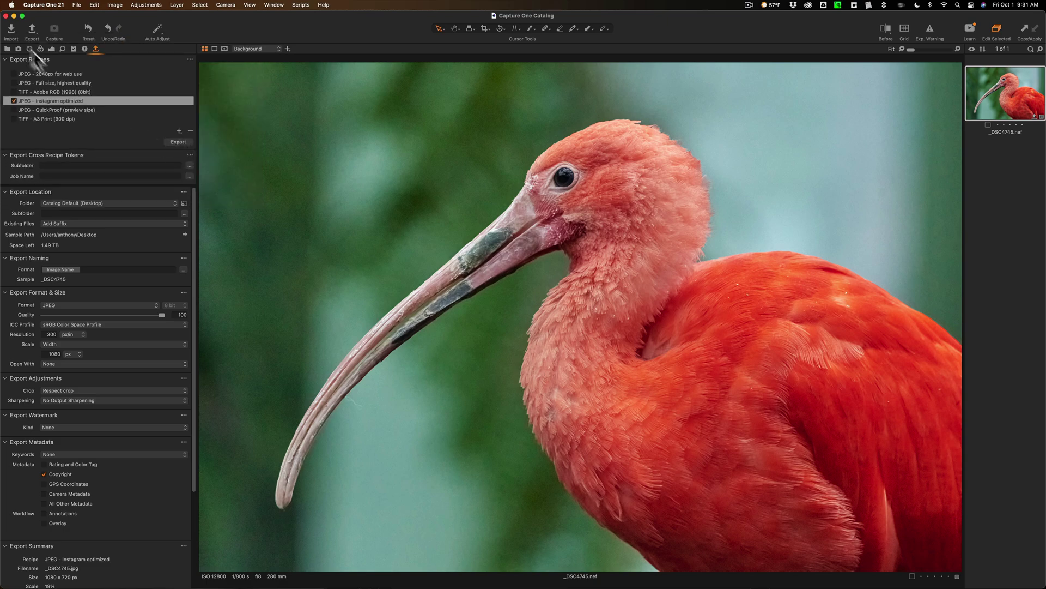
Step: Minimise Capture One, view the exported _DSC4745.jpg from the desktop in Preview, then close it
{"action": "left_click", "coordinate": [14, 16]}
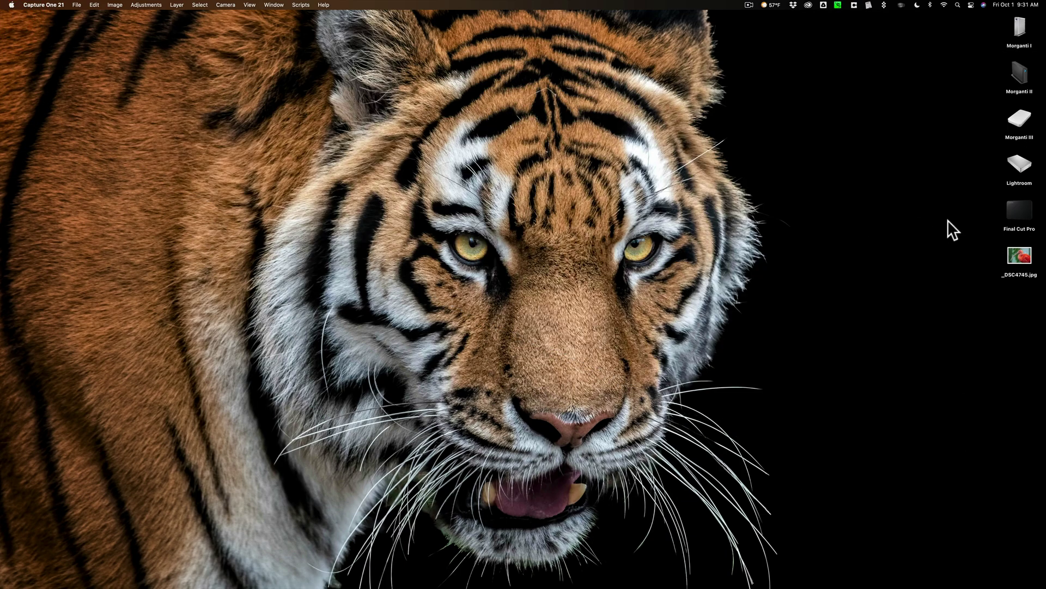
{"action": "left_click", "coordinate": [1020, 257]}
{"action": "double_click", "coordinate": [1029, 261]}
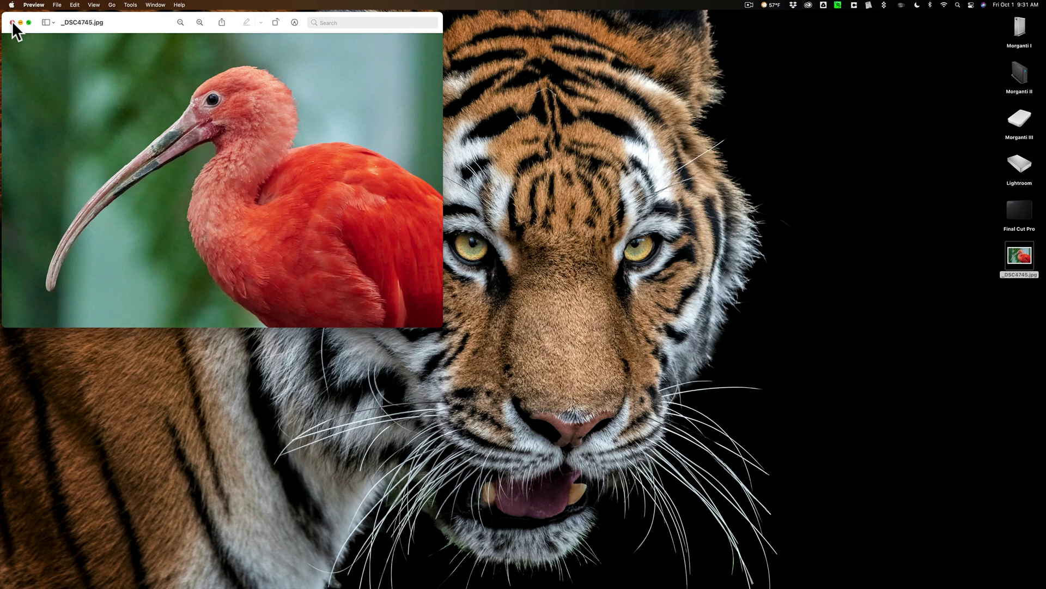
{"action": "left_click", "coordinate": [12, 22]}
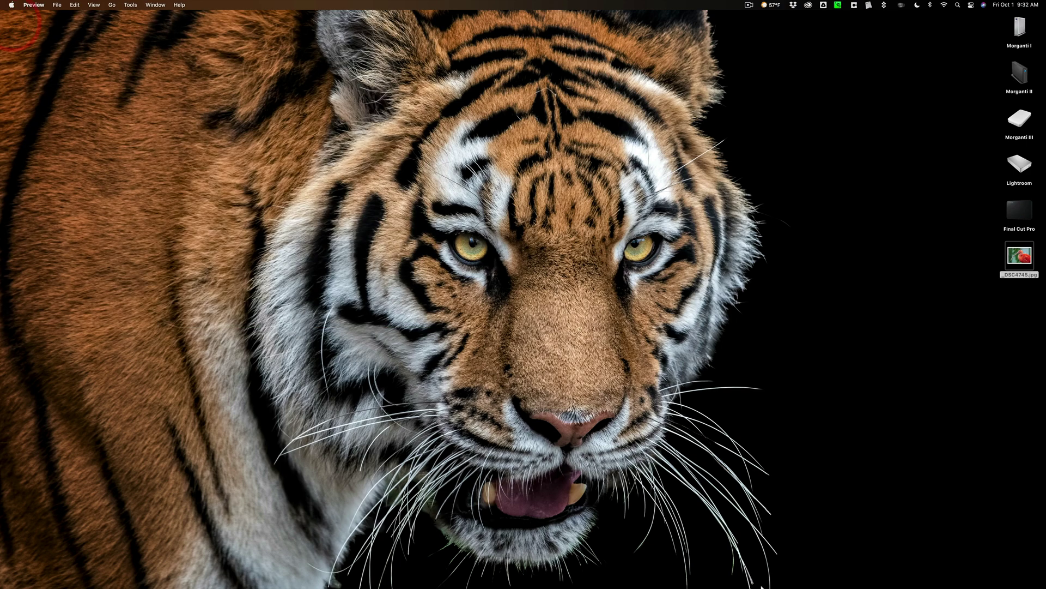
{"action": "mouse_move", "coordinate": [719, 582]}
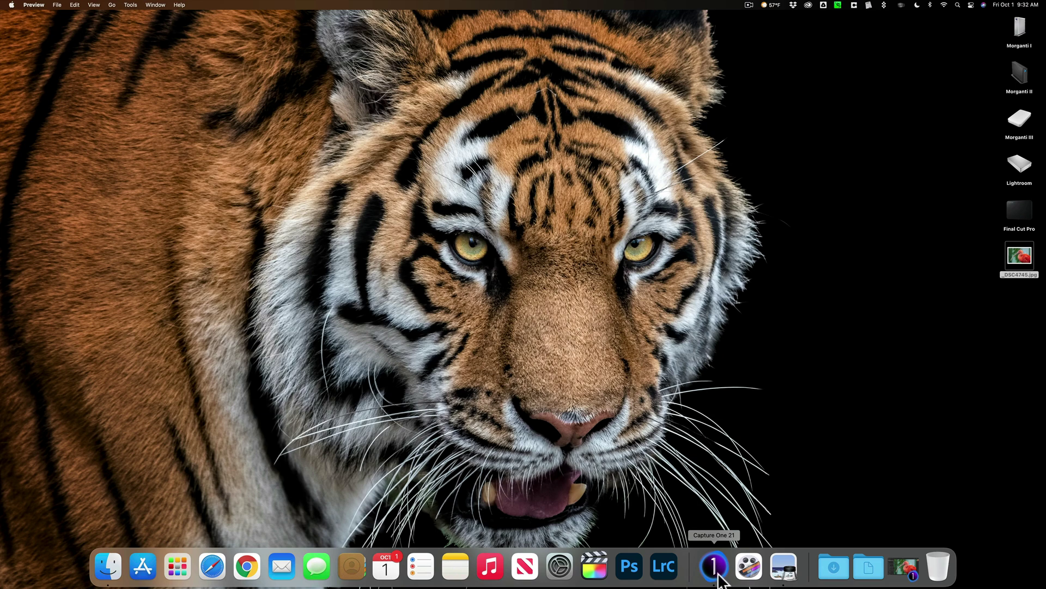
Step: Bring Capture One 21 back to the front and narrow its left panel to enlarge the ibis image
{"action": "left_click", "coordinate": [719, 579]}
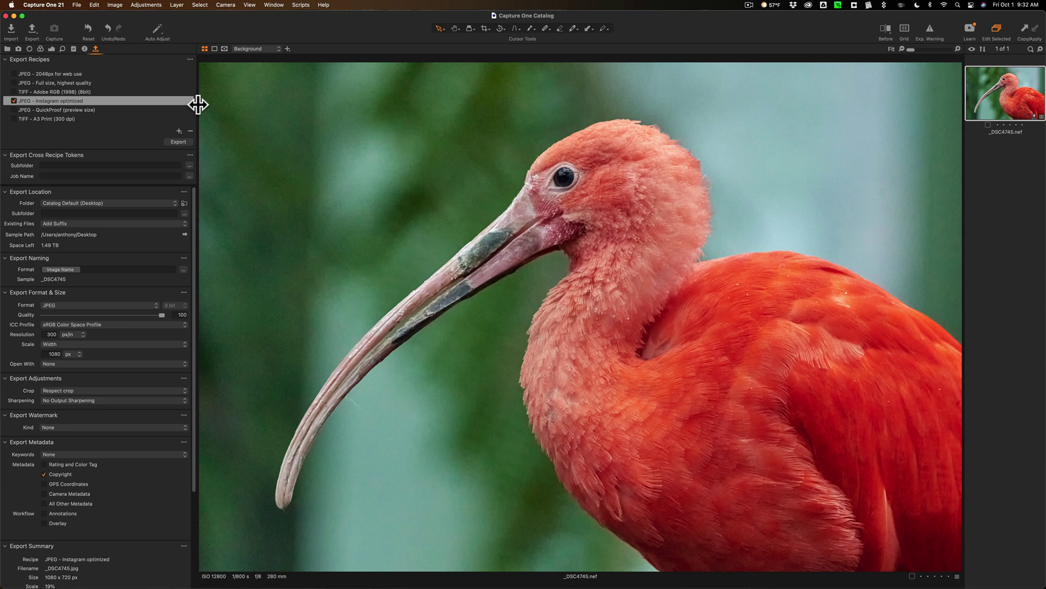
{"action": "left_click_drag", "start_coordinate": [198, 104], "coordinate": [148, 104]}
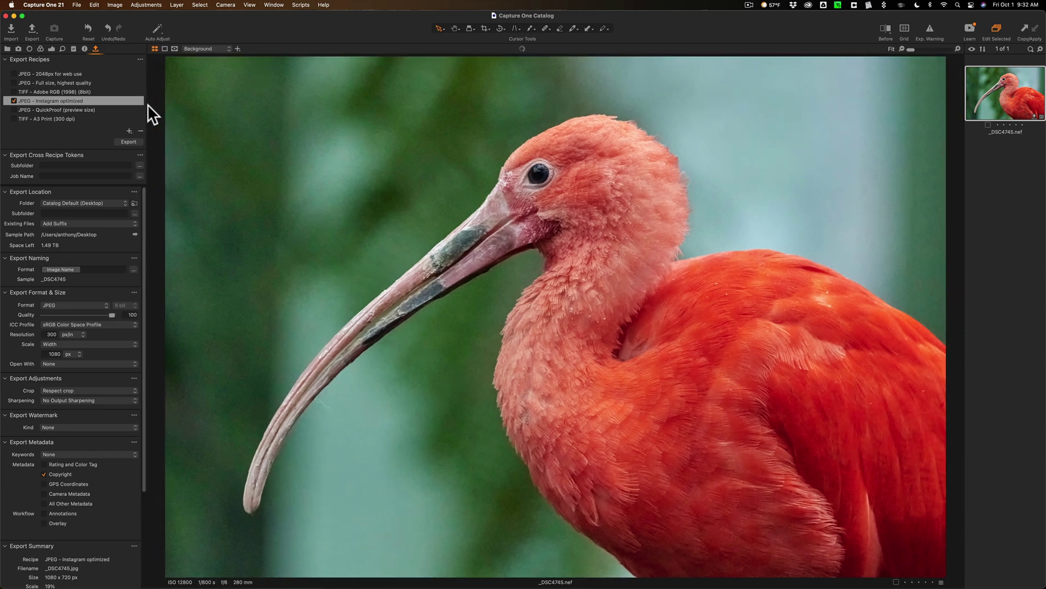